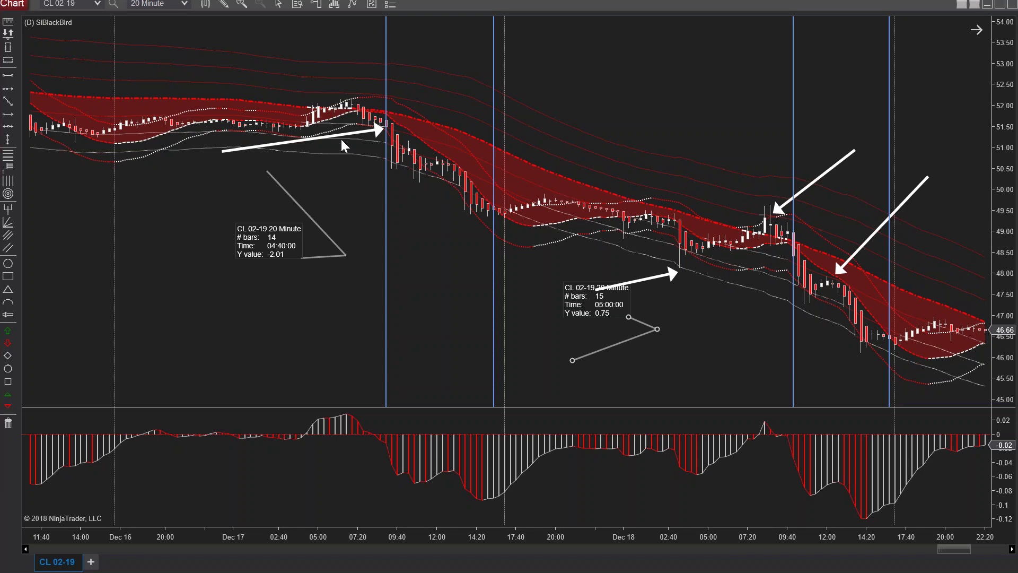
# Reposition the left white arrow so its head points at the Dec 17 09:40 bar.
pyautogui.moveTo(341, 132)
pyautogui.mouseDown()
pyautogui.moveTo(257, 146)
pyautogui.moveTo(329, 123)
pyautogui.moveTo(365, 134)
pyautogui.moveTo(347, 118)
pyautogui.moveTo(381, 114)
pyautogui.moveTo(493, 181)
pyautogui.moveTo(390, 136)
pyautogui.moveTo(385, 146)
pyautogui.moveTo(429, 168)
pyautogui.moveTo(452, 156)
pyautogui.moveTo(500, 170)
pyautogui.moveTo(530, 207)
pyautogui.moveTo(381, 140)
pyautogui.moveTo(364, 121)
pyautogui.moveTo(355, 153)
pyautogui.moveTo(348, 129)
pyautogui.moveTo(352, 159)
pyautogui.moveTo(348, 132)
pyautogui.moveTo(353, 144)
pyautogui.mouseUp()
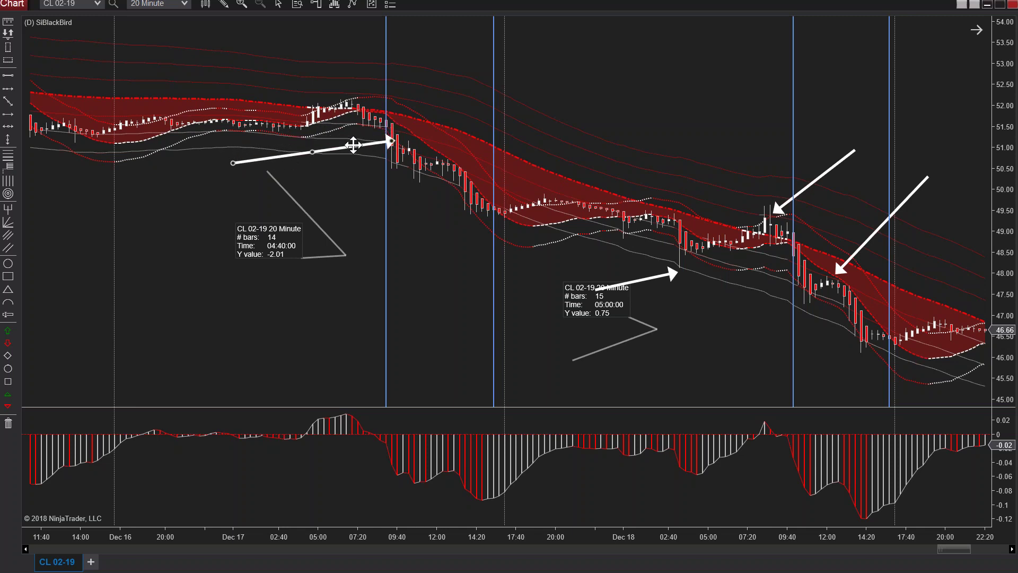
pyautogui.moveTo(353, 145); pyautogui.dragTo(355, 144)
pyautogui.click(413, 140)
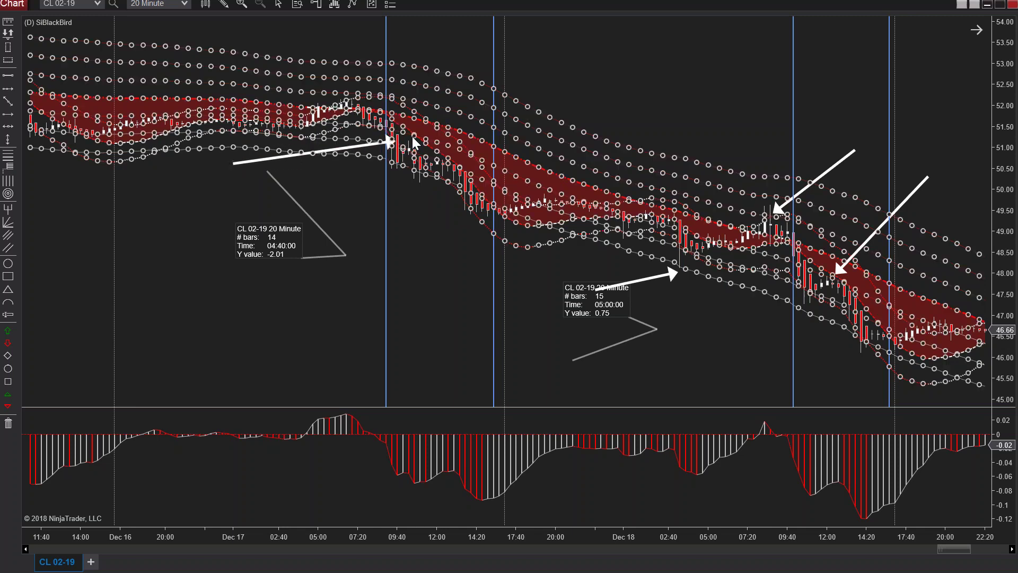
pyautogui.click(427, 155)
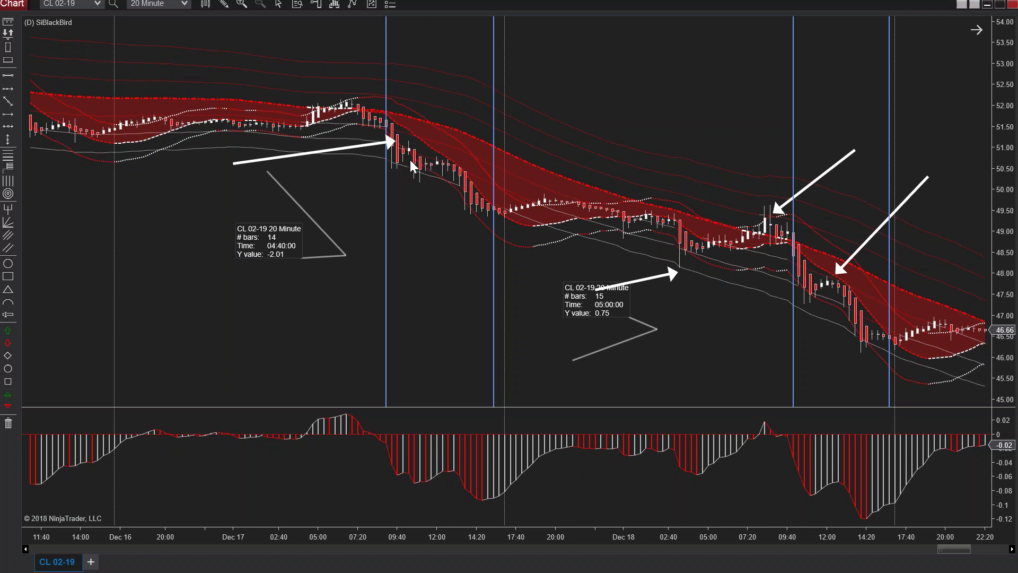
pyautogui.moveTo(350, 148)
pyautogui.mouseDown()
pyautogui.moveTo(379, 155)
pyautogui.moveTo(339, 118)
pyautogui.moveTo(351, 157)
pyautogui.moveTo(341, 127)
pyautogui.moveTo(406, 168)
pyautogui.moveTo(431, 199)
pyautogui.moveTo(341, 129)
pyautogui.moveTo(252, 132)
pyautogui.moveTo(310, 132)
pyautogui.moveTo(307, 102)
pyautogui.moveTo(319, 132)
pyautogui.moveTo(311, 102)
pyautogui.moveTo(319, 140)
pyautogui.moveTo(347, 137)
pyautogui.moveTo(436, 218)
pyautogui.moveTo(368, 141)
pyautogui.moveTo(338, 132)
pyautogui.mouseUp()
# Move the left arrow toward the top-left and shift the first ruler's readout lower.
pyautogui.moveTo(233, 111)
pyautogui.mouseDown()
pyautogui.moveTo(79, 22)
pyautogui.moveTo(94, 11)
pyautogui.moveTo(130, 19)
pyautogui.moveTo(112, 30)
pyautogui.moveTo(282, 152)
pyautogui.moveTo(357, 159)
pyautogui.moveTo(354, 145)
pyautogui.moveTo(412, 179)
pyautogui.moveTo(439, 219)
pyautogui.moveTo(366, 144)
pyautogui.moveTo(443, 218)
pyautogui.moveTo(254, 255)
pyautogui.moveTo(172, 179)
pyautogui.mouseUp()
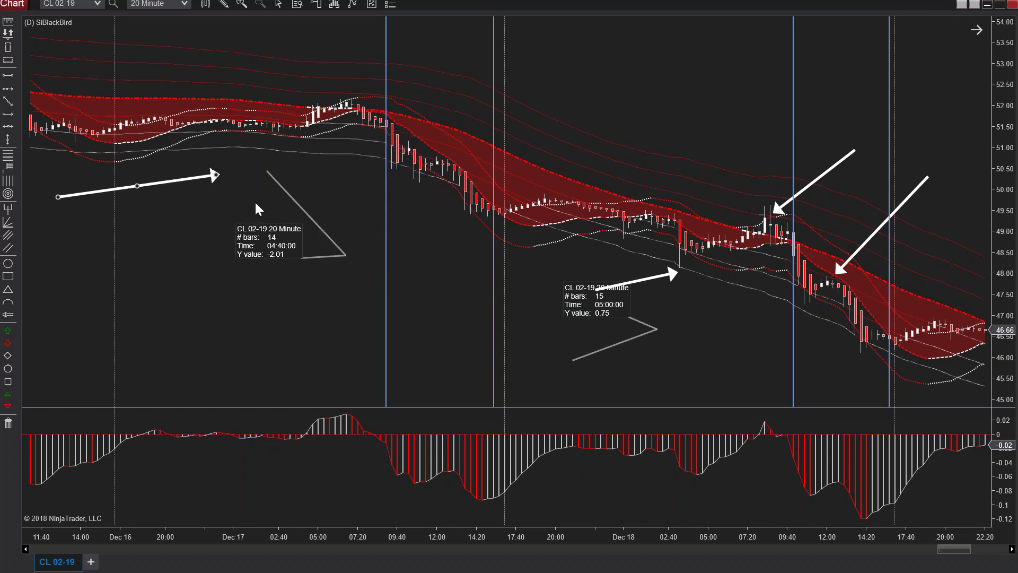
pyautogui.moveTo(293, 204)
pyautogui.mouseDown()
pyautogui.moveTo(432, 212)
pyautogui.moveTo(416, 160)
pyautogui.moveTo(294, 222)
pyautogui.mouseUp()
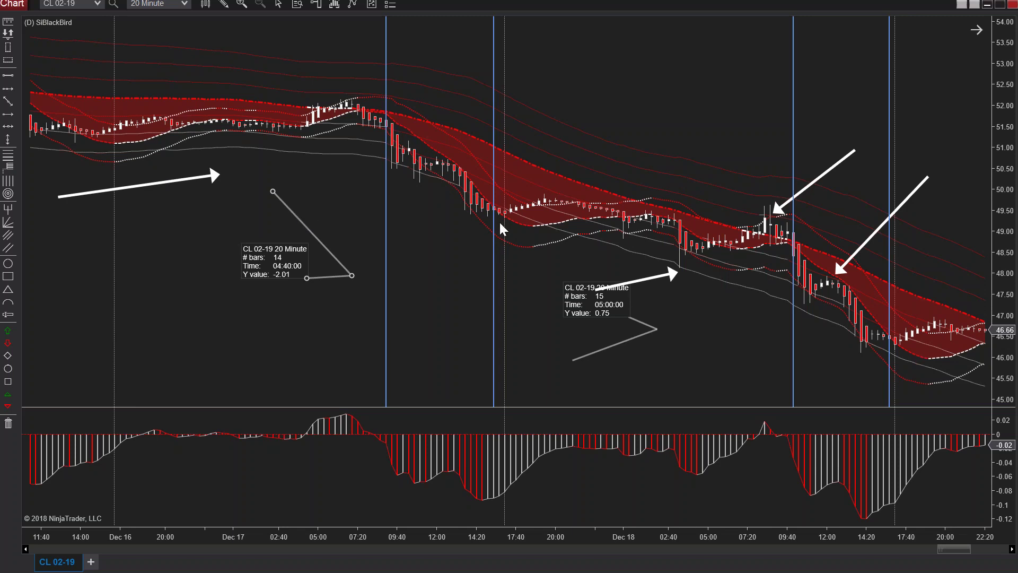
pyautogui.doubleClick(179, 179)
pyautogui.click(621, 497)
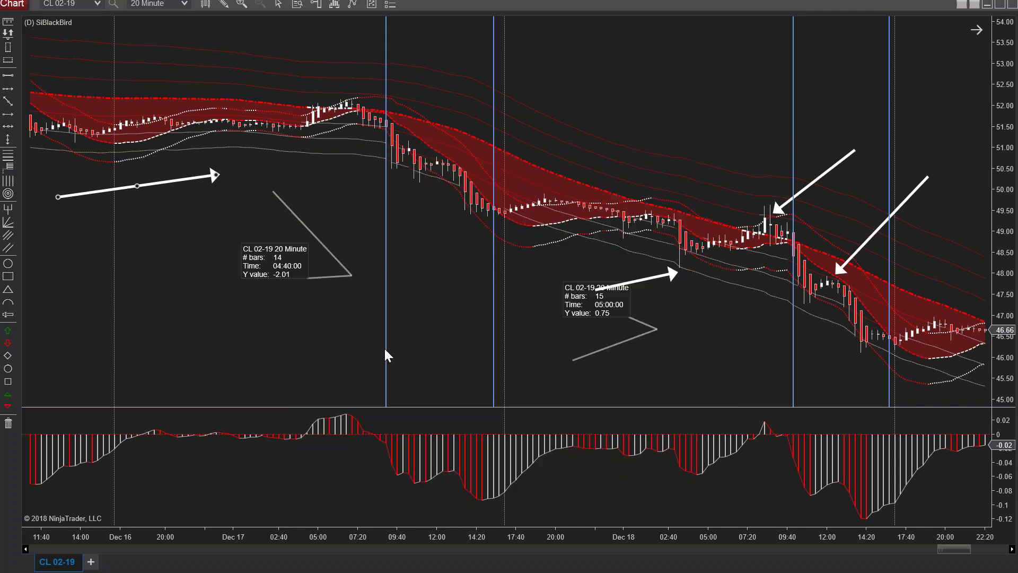
# Drag the white arrow up to the right, then remove it from the chart.
pyautogui.moveTo(164, 186); pyautogui.dragTo(670, 143)
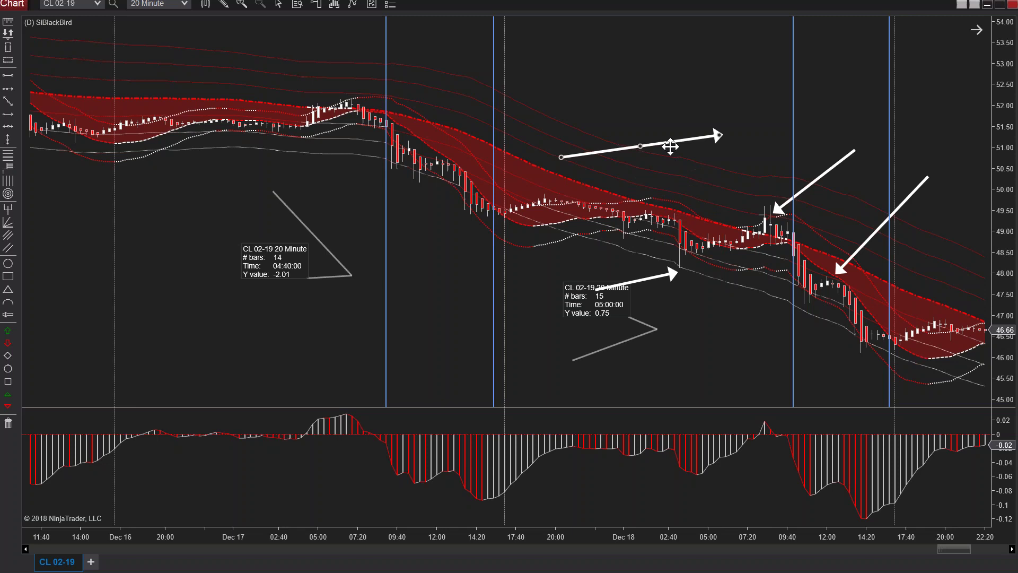
pyautogui.rightClick(668, 151)
pyautogui.click(698, 172)
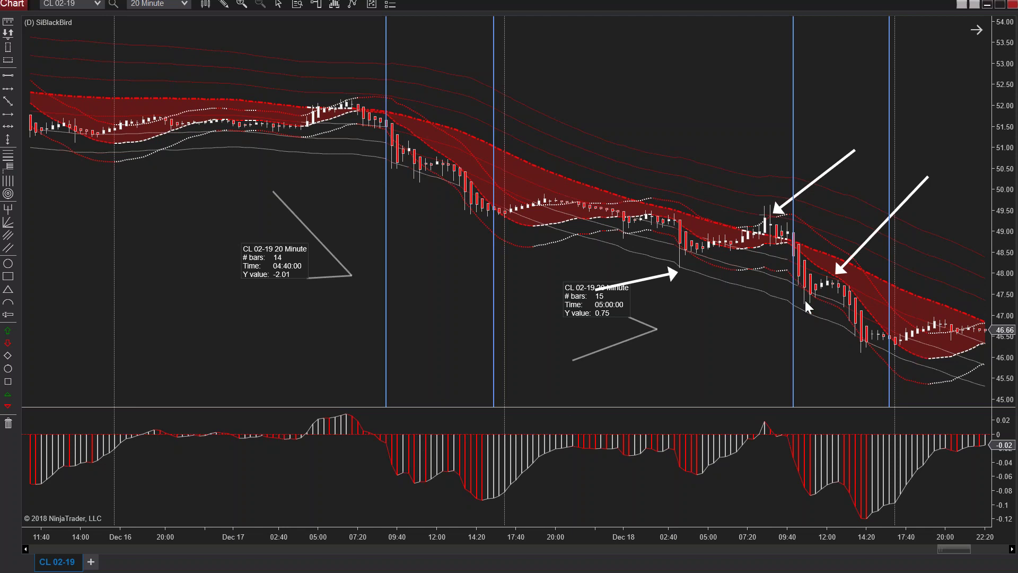
# Shift the view toward Dec 19 and move both right-hand white arrows left and up, tip near 49.00.
pyautogui.moveTo(751, 361); pyautogui.dragTo(734, 359)
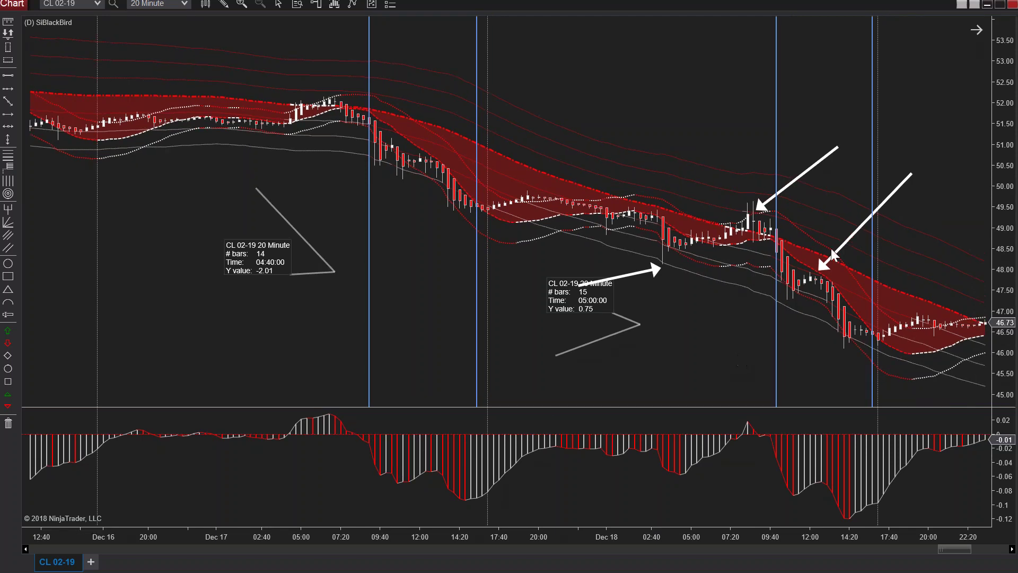
pyautogui.moveTo(833, 244); pyautogui.dragTo(822, 234)
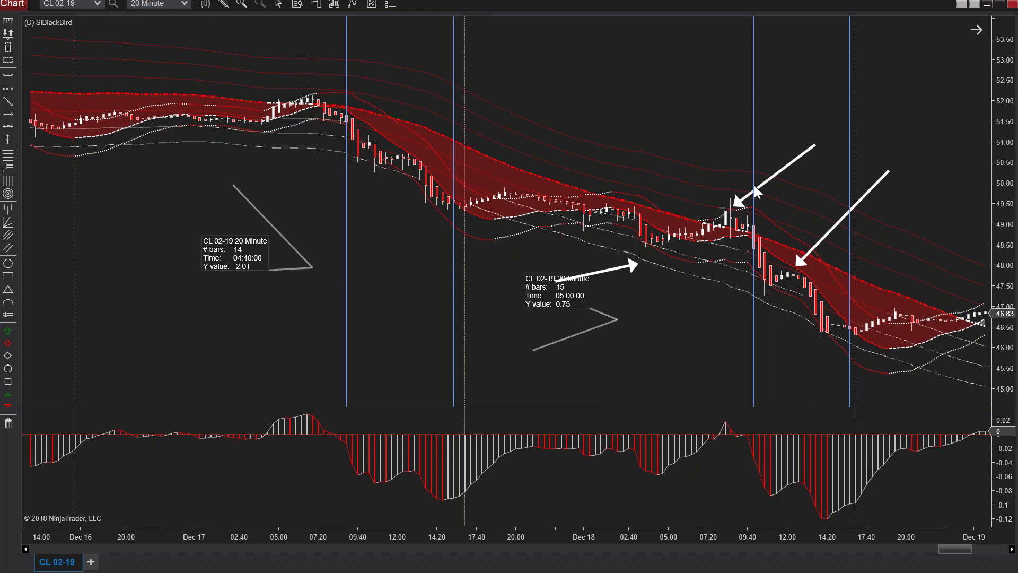
pyautogui.moveTo(775, 172)
pyautogui.mouseDown()
pyautogui.moveTo(727, 169)
pyautogui.moveTo(777, 175)
pyautogui.moveTo(759, 173)
pyautogui.moveTo(777, 170)
pyautogui.moveTo(764, 163)
pyautogui.moveTo(775, 168)
pyautogui.moveTo(759, 175)
pyautogui.moveTo(777, 173)
pyautogui.mouseUp()
pyautogui.click(844, 217)
pyautogui.moveTo(844, 218); pyautogui.dragTo(901, 259)
pyautogui.moveTo(900, 258)
pyautogui.mouseDown()
pyautogui.moveTo(870, 236)
pyautogui.moveTo(839, 250)
pyautogui.moveTo(843, 213)
pyautogui.moveTo(828, 223)
pyautogui.moveTo(853, 229)
pyautogui.moveTo(863, 248)
pyautogui.moveTo(873, 237)
pyautogui.moveTo(857, 262)
pyautogui.moveTo(867, 245)
pyautogui.moveTo(804, 242)
pyautogui.moveTo(845, 228)
pyautogui.moveTo(830, 223)
pyautogui.moveTo(966, 253)
pyautogui.moveTo(966, 261)
pyautogui.moveTo(907, 230)
pyautogui.moveTo(838, 228)
pyautogui.moveTo(866, 246)
pyautogui.moveTo(865, 233)
pyautogui.moveTo(867, 293)
pyautogui.moveTo(851, 244)
pyautogui.moveTo(833, 234)
pyautogui.moveTo(875, 276)
pyautogui.moveTo(855, 229)
pyautogui.moveTo(831, 218)
pyautogui.moveTo(881, 272)
pyautogui.moveTo(847, 227)
pyautogui.moveTo(857, 187)
pyautogui.mouseUp()
# Nudge the arrow onto the Dec 19 morning rally.
pyautogui.moveTo(963, 550); pyautogui.dragTo(985, 553)
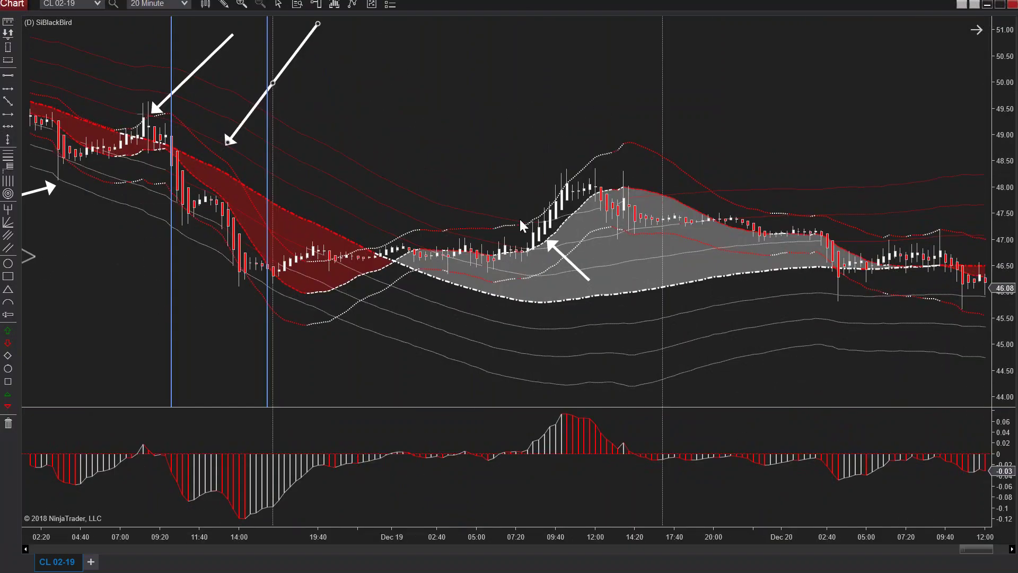
pyautogui.moveTo(570, 252); pyautogui.dragTo(537, 272)
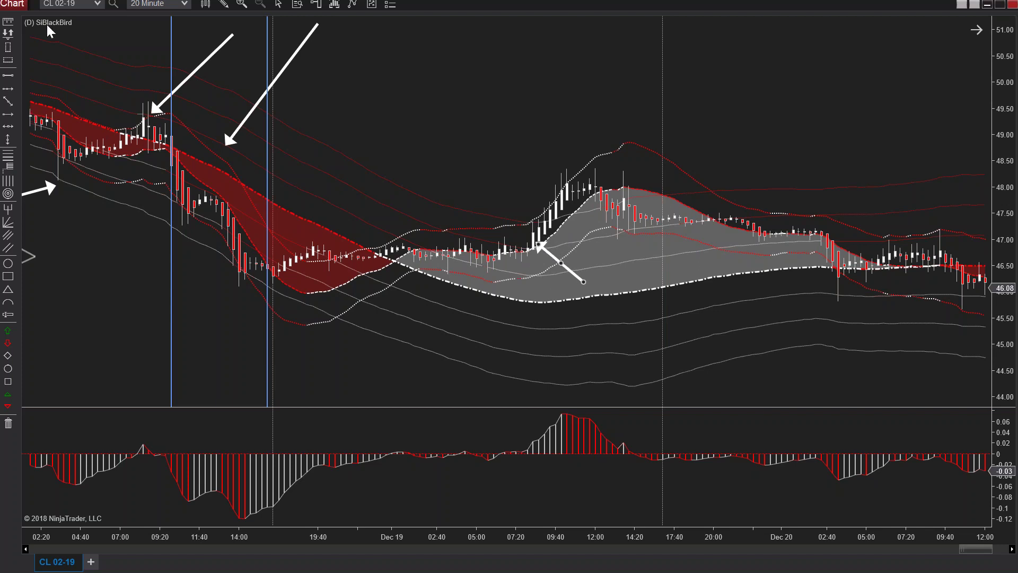
pyautogui.press('Escape')
# Add a ruler from the Dec 19 09:40 bar to the rally high reading 6 bars, 1.15, then pan to Dec 20–21.
pyautogui.click(532, 248)
pyautogui.click(563, 186)
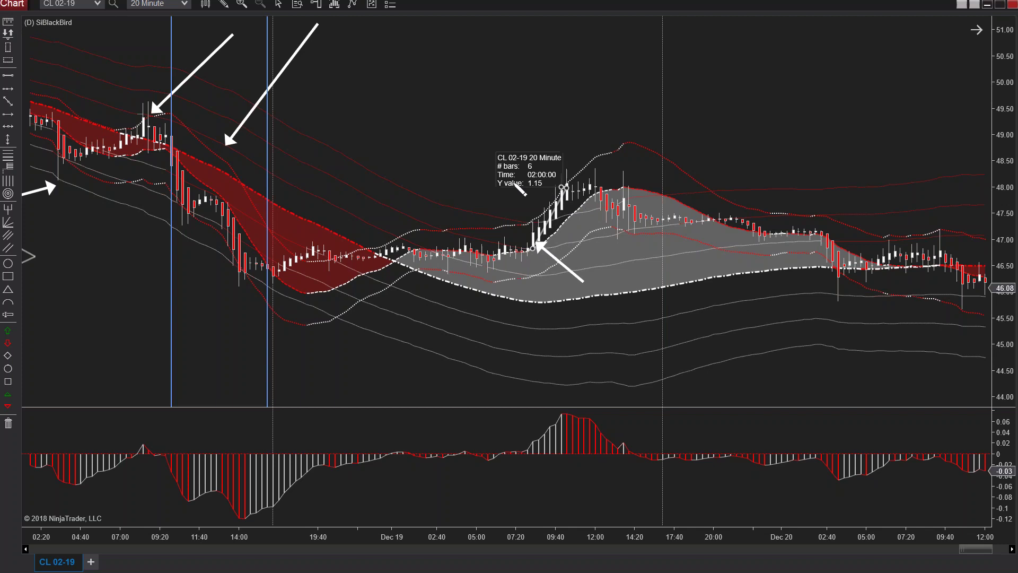
pyautogui.click(510, 181)
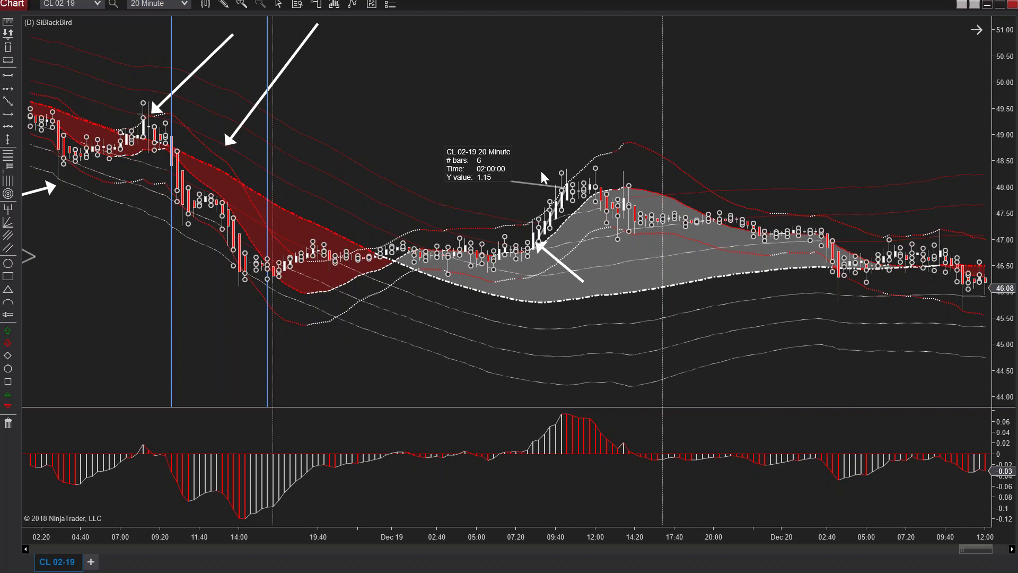
pyautogui.click(510, 181)
pyautogui.doubleClick(510, 181)
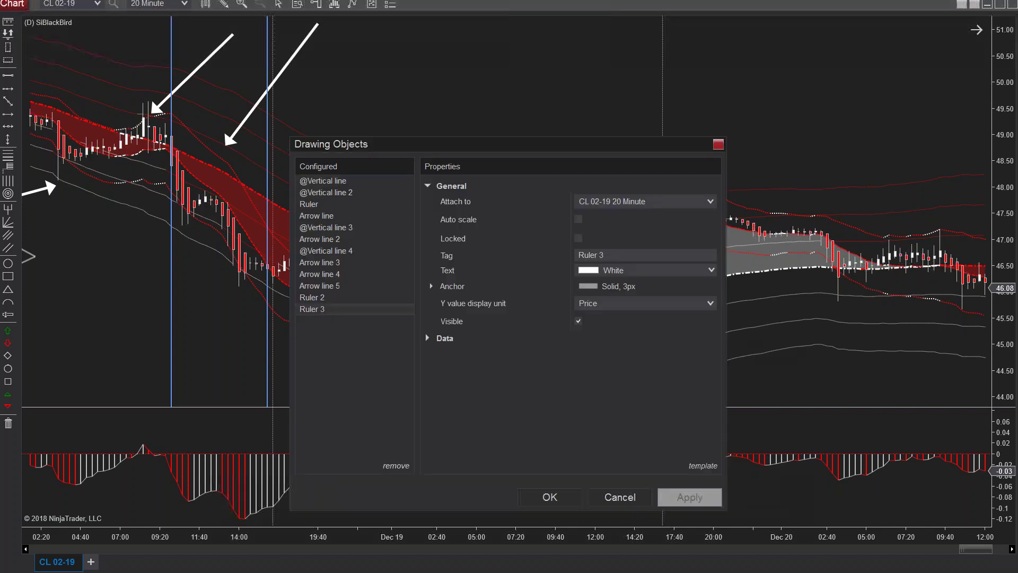
pyautogui.click(617, 497)
pyautogui.moveTo(537, 189)
pyautogui.mouseDown()
pyautogui.moveTo(539, 166)
pyautogui.moveTo(515, 143)
pyautogui.mouseUp()
pyautogui.moveTo(834, 371); pyautogui.dragTo(398, 346)
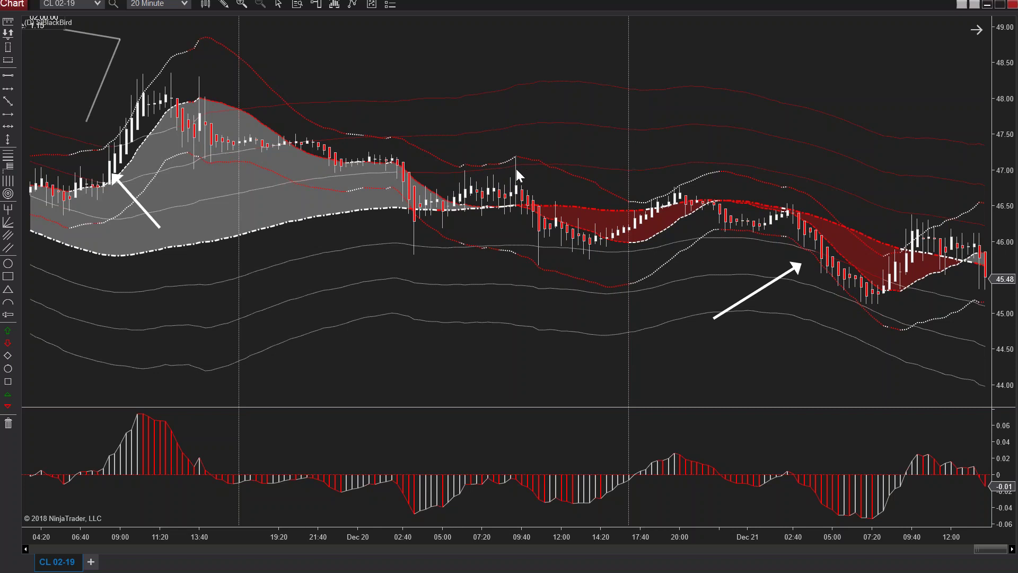
# Widen the bars and point the lower white arrow at the Dec 21 03:00 decline.
pyautogui.moveTo(501, 539); pyautogui.dragTo(443, 541)
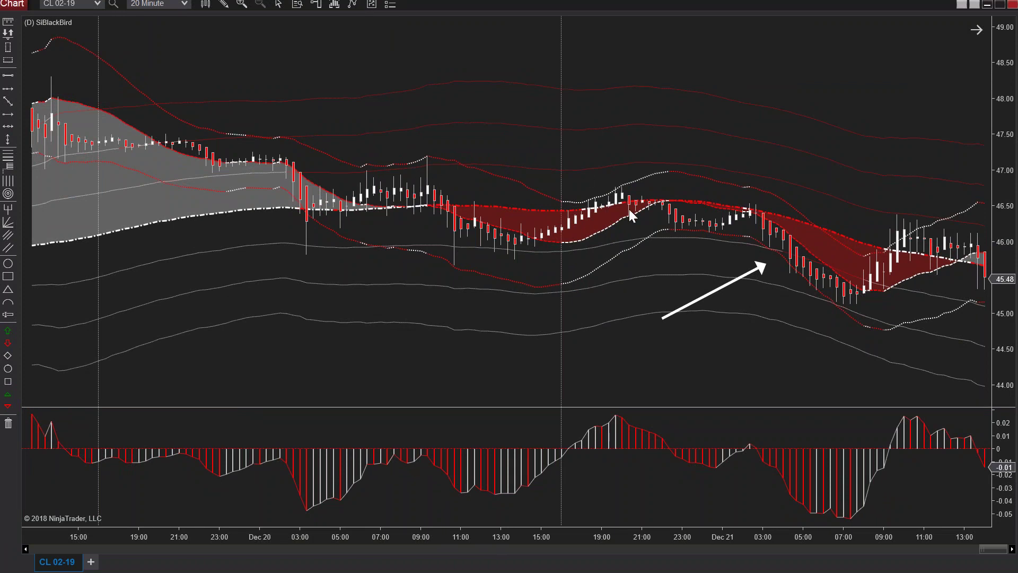
pyautogui.click(733, 286)
pyautogui.moveTo(738, 284)
pyautogui.mouseDown()
pyautogui.moveTo(732, 259)
pyautogui.moveTo(786, 293)
pyautogui.moveTo(771, 295)
pyautogui.moveTo(779, 300)
pyautogui.mouseUp()
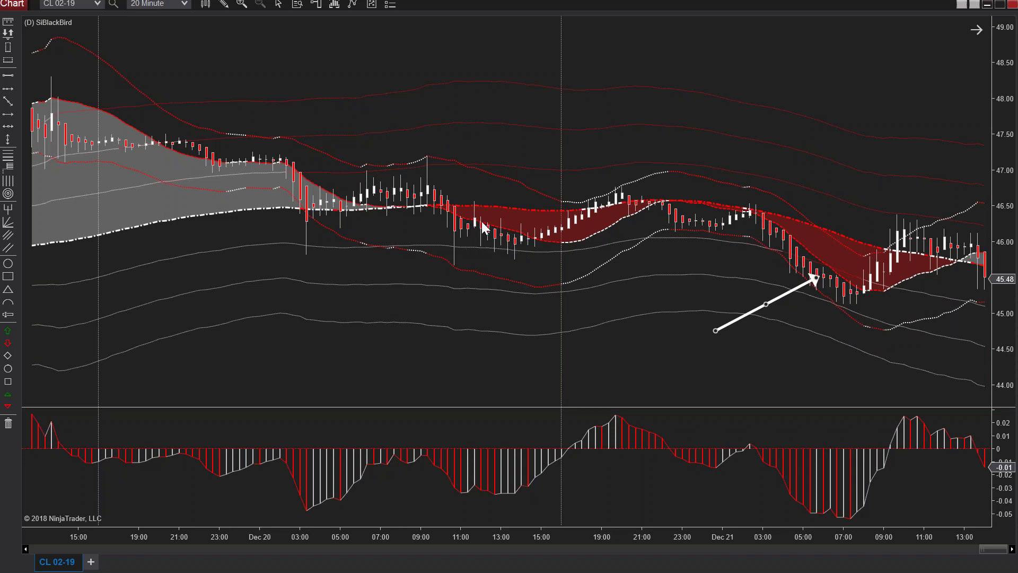
pyautogui.moveTo(790, 289)
pyautogui.mouseDown()
pyautogui.moveTo(737, 239)
pyautogui.moveTo(835, 311)
pyautogui.moveTo(725, 229)
pyautogui.moveTo(825, 304)
pyautogui.moveTo(745, 273)
pyautogui.mouseUp()
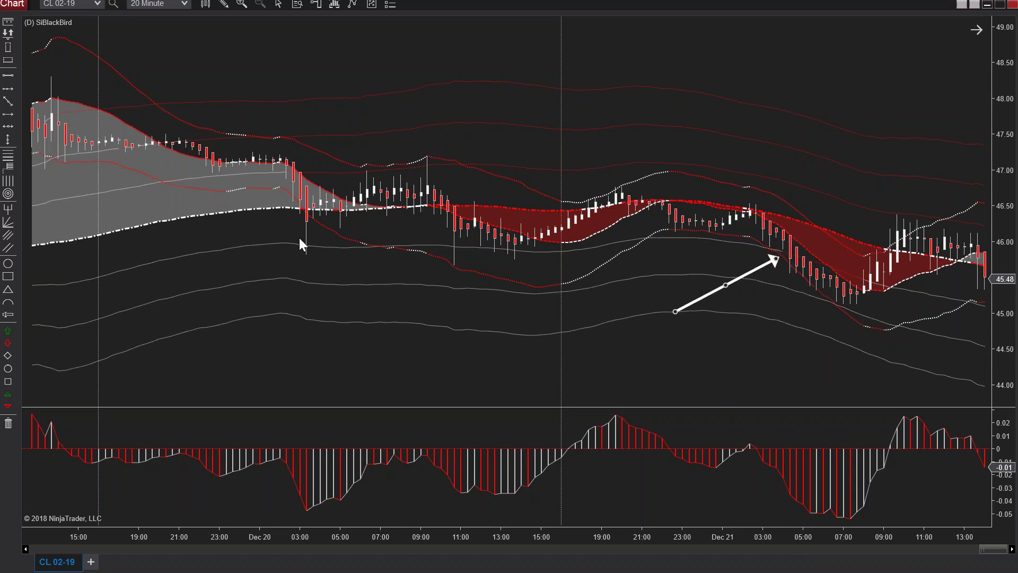
# Measure the Dec 21 decline with a ruler from its top to its low.
pyautogui.click(6, 119)
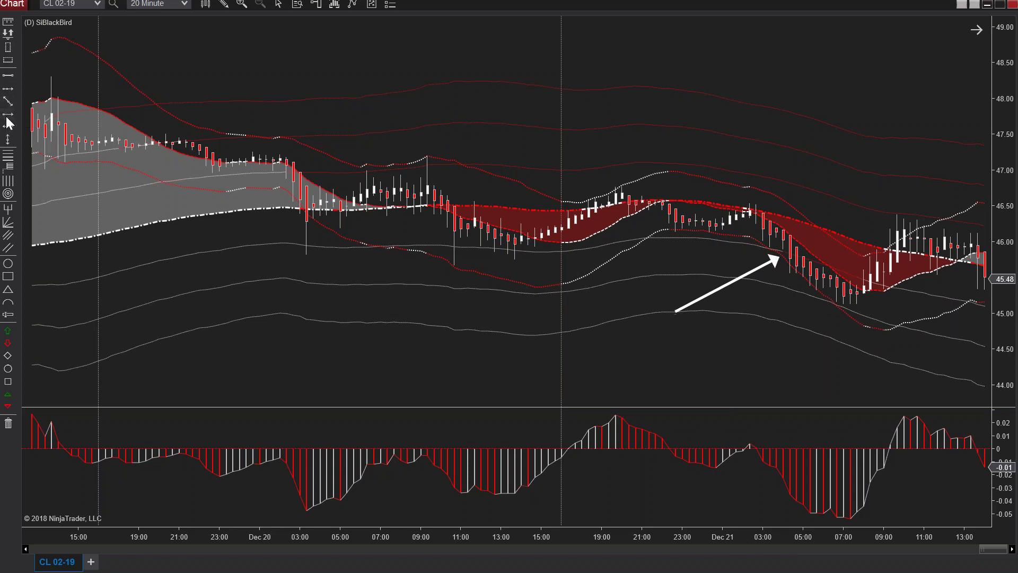
pyautogui.click(8, 33)
pyautogui.click(762, 225)
pyautogui.click(843, 306)
pyautogui.click(816, 312)
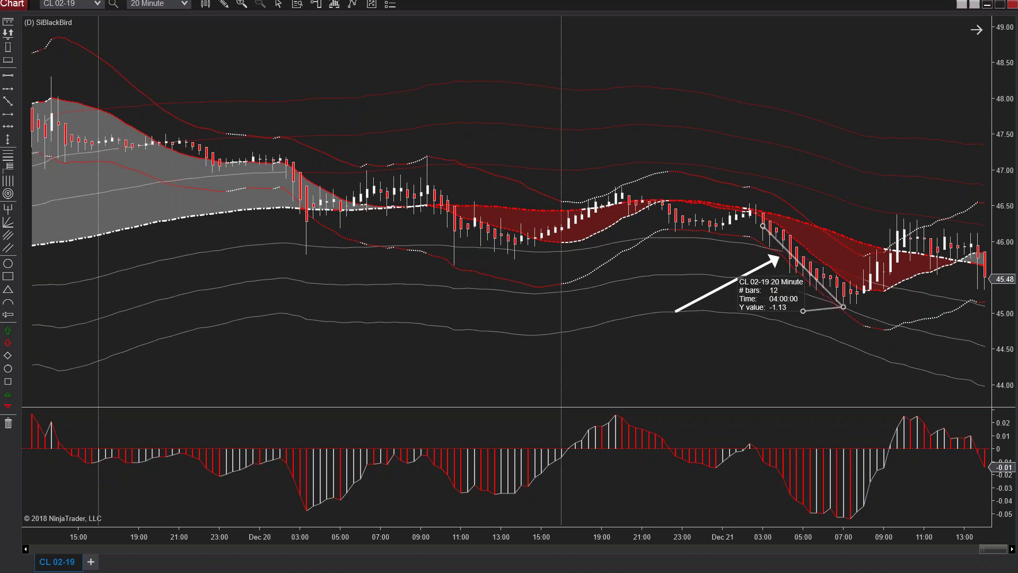
# Delete the 12-bar ruler, set the arrow on the 03:00 drop, and extend the chart to Dec 21 15:00.
pyautogui.moveTo(819, 280); pyautogui.dragTo(785, 157)
pyautogui.rightClick(786, 157)
pyautogui.click(814, 177)
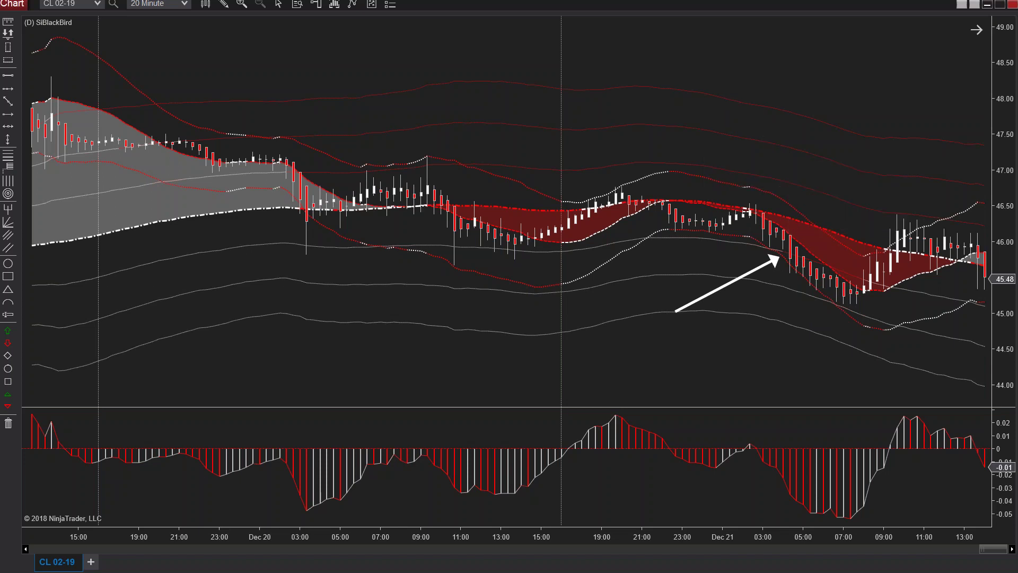
pyautogui.moveTo(752, 272)
pyautogui.mouseDown()
pyautogui.moveTo(810, 312)
pyautogui.moveTo(742, 259)
pyautogui.mouseUp()
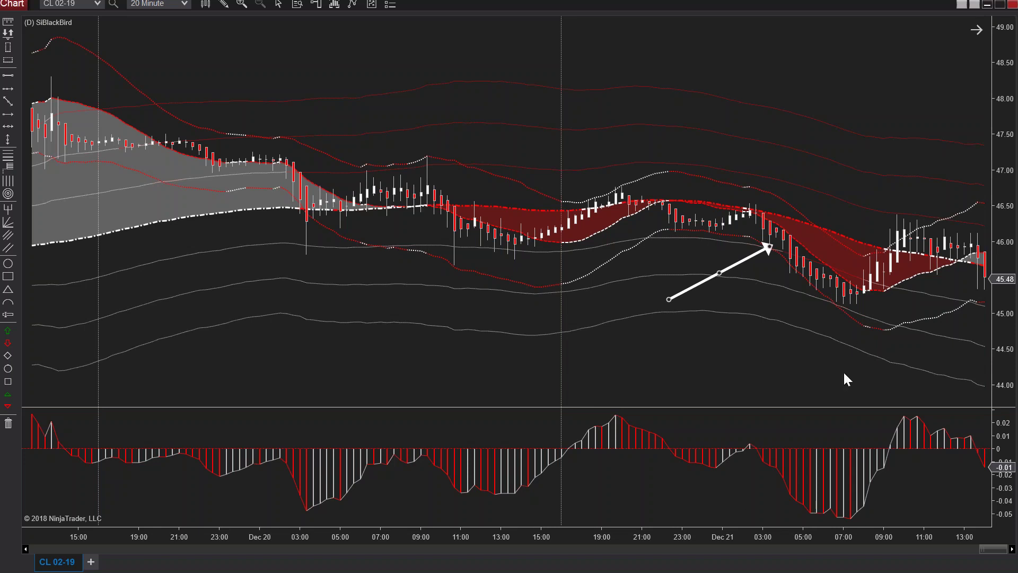
pyautogui.moveTo(986, 551); pyautogui.dragTo(1007, 550)
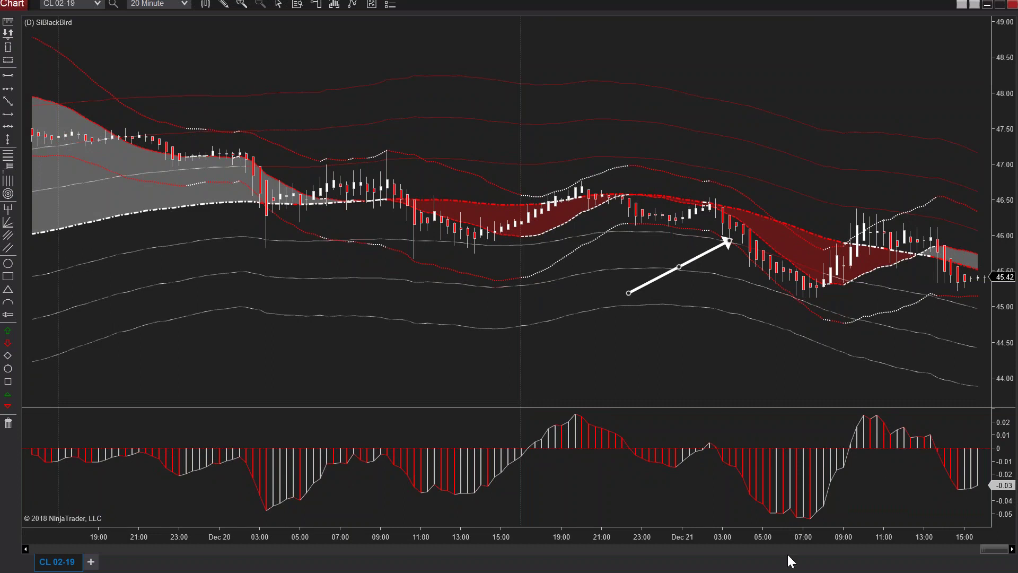
# Draw a horizontal line near 45.05 and an oscillator-panel arrow toward the latest -0.03 reading.
pyautogui.moveTo(771, 539); pyautogui.dragTo(746, 540)
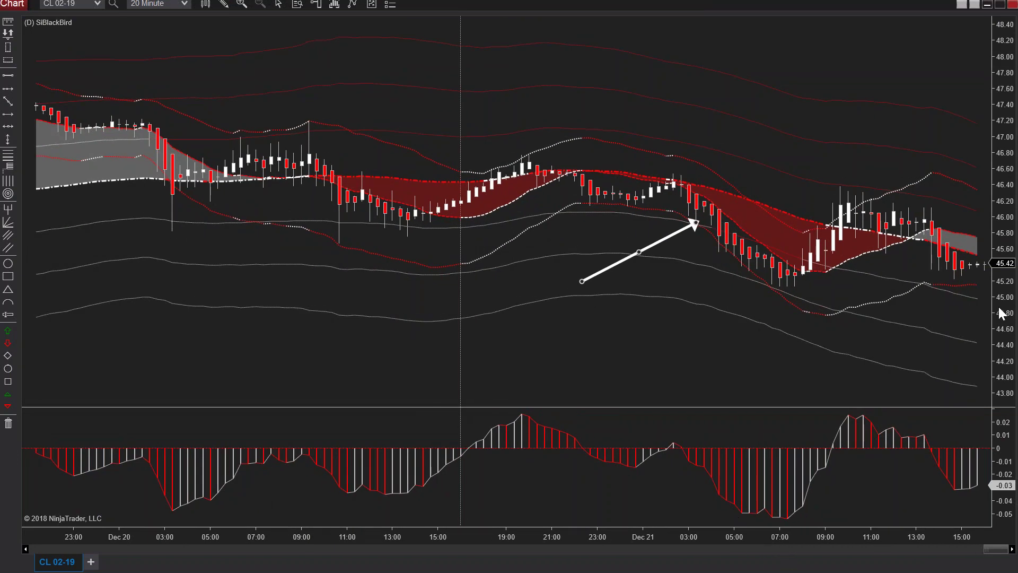
pyautogui.click(8, 126)
pyautogui.click(789, 289)
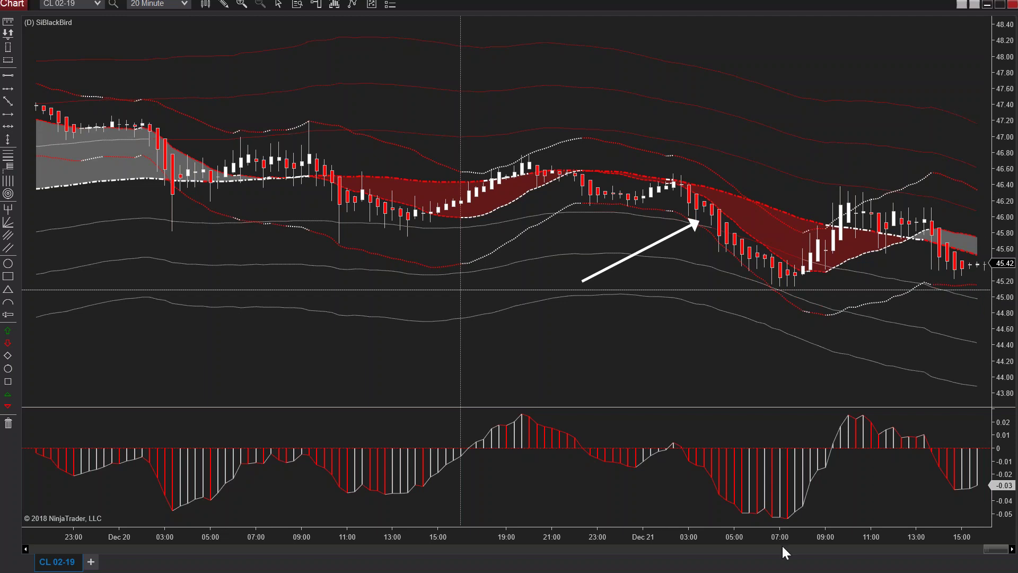
pyautogui.moveTo(785, 541); pyautogui.dragTo(816, 542)
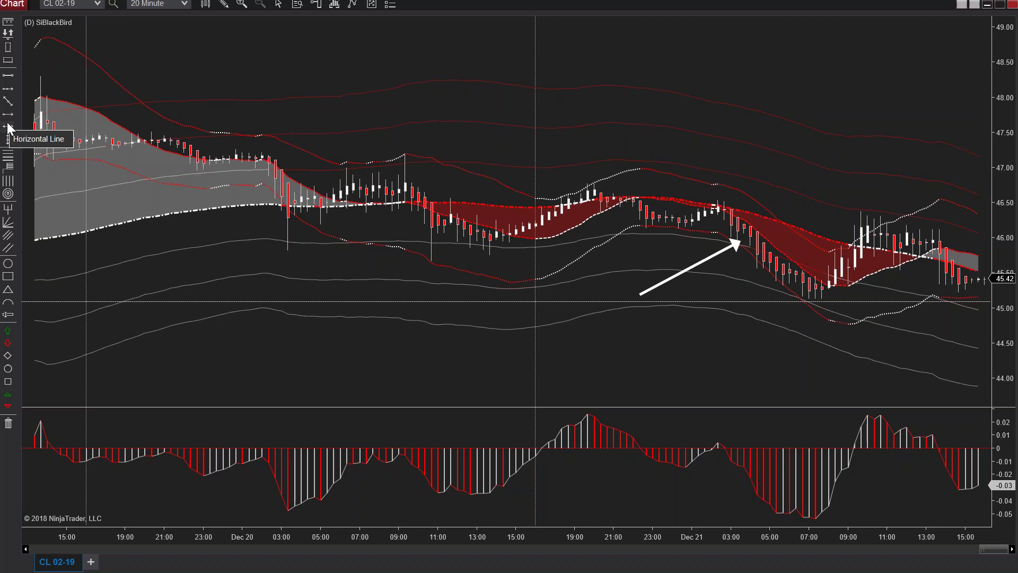
pyautogui.moveTo(830, 520); pyautogui.dragTo(981, 491)
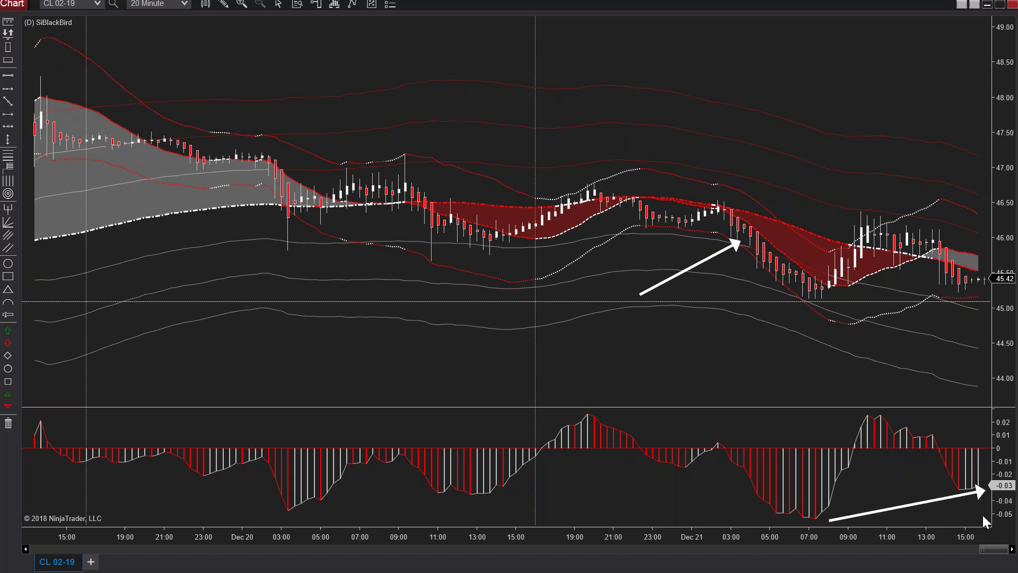
# Remove the price-panel and oscillator-panel white arrows, keeping the 45.05 line, and show the bar interval list.
pyautogui.rightClick(691, 264)
pyautogui.click(724, 301)
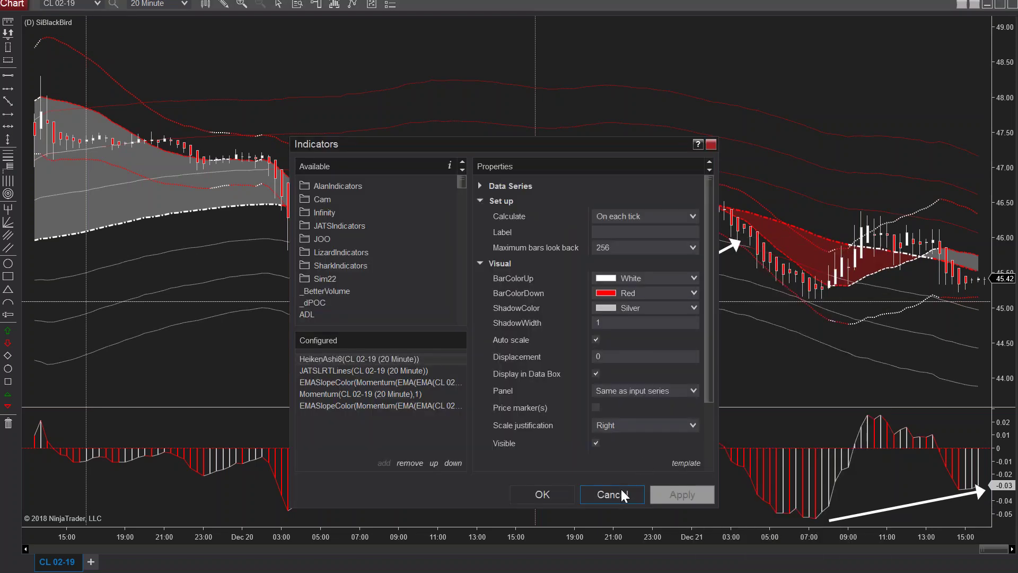
pyautogui.click(621, 492)
pyautogui.rightClick(690, 267)
pyautogui.click(723, 293)
pyautogui.rightClick(906, 505)
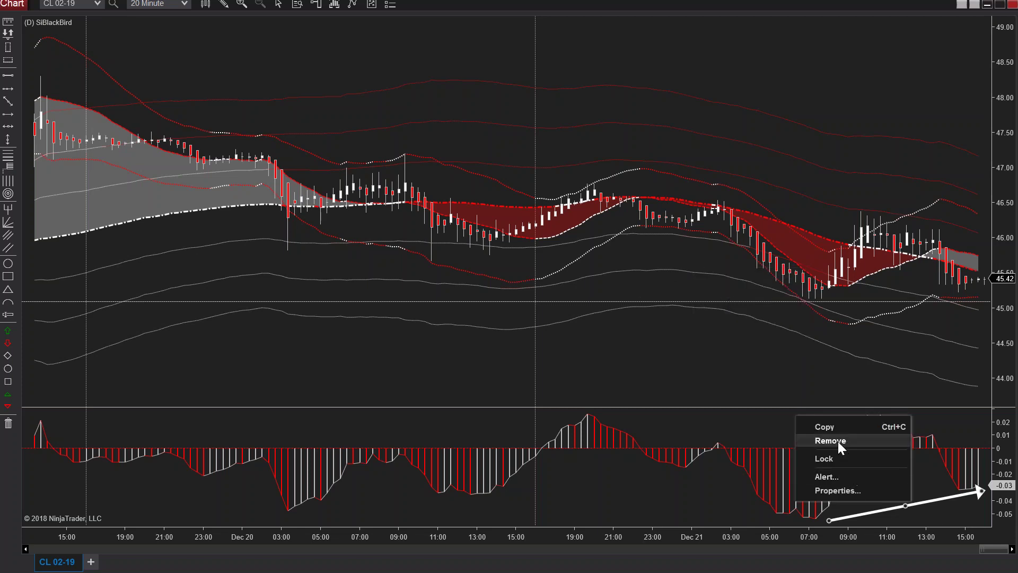
pyautogui.click(839, 441)
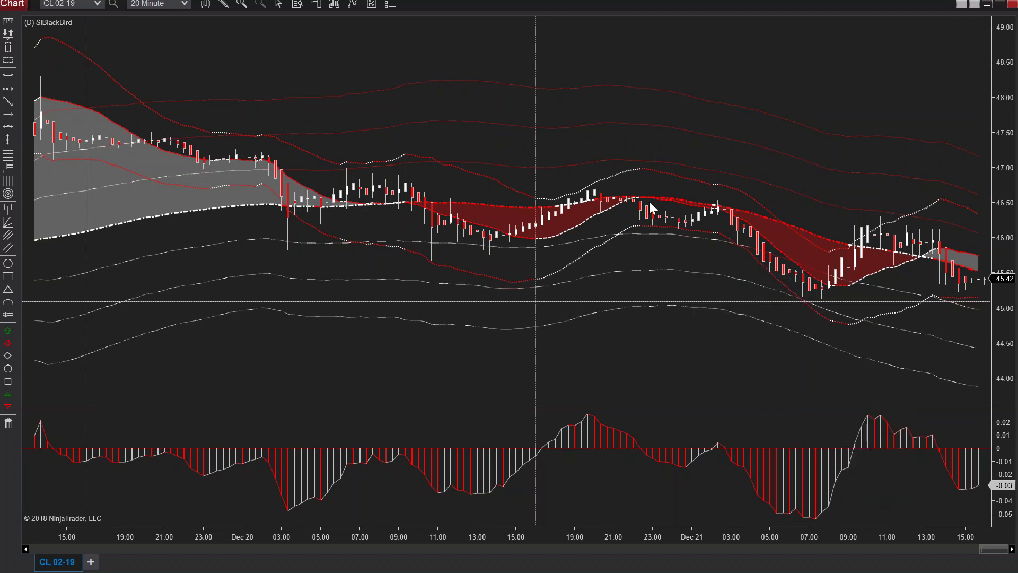
pyautogui.click(179, 6)
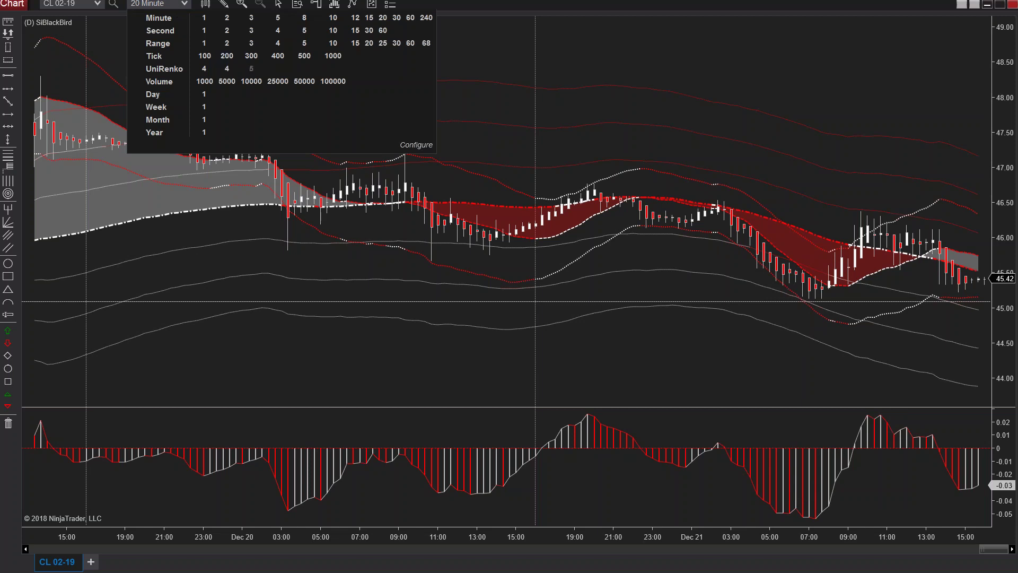
# Switch the chart's bars to the UniRenko T5R34 preset.
pyautogui.click(251, 68)
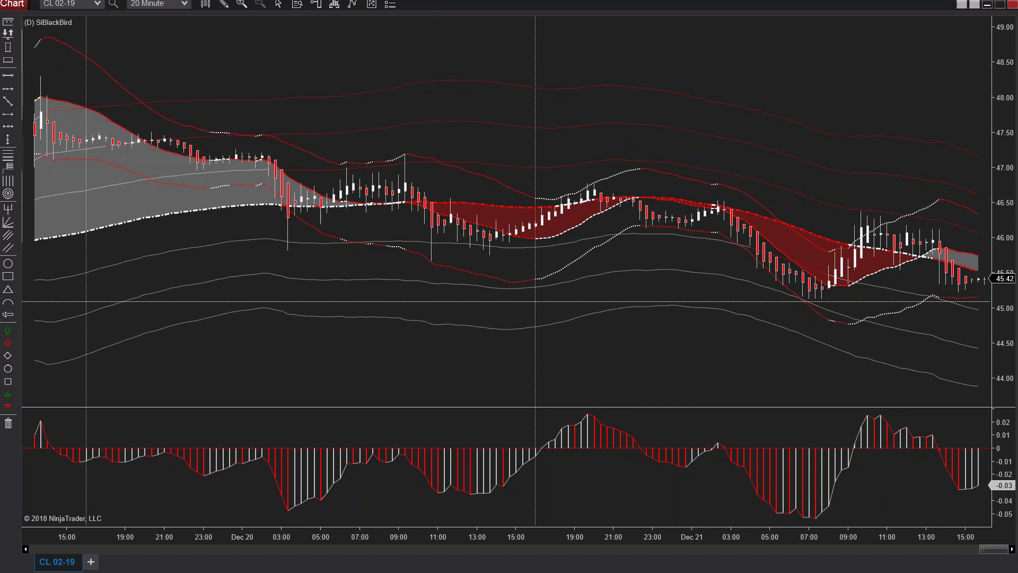
pyautogui.click(158, 5)
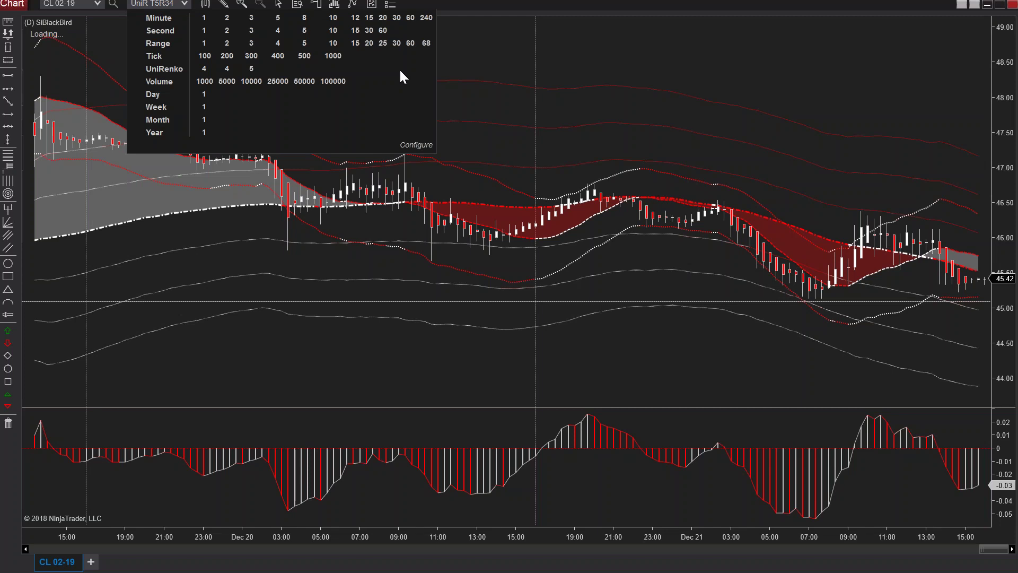
pyautogui.click(616, 80)
# Set the UniRenko data series to Tick Trend 10 and Tick Reversal 10.
pyautogui.rightClick(371, 85)
pyautogui.click(421, 144)
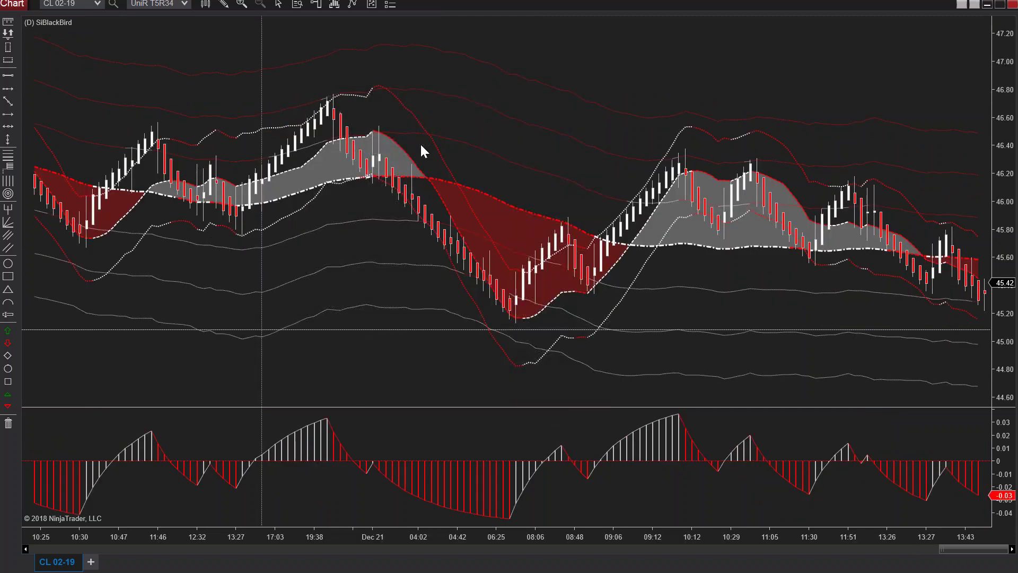
pyautogui.click(579, 189)
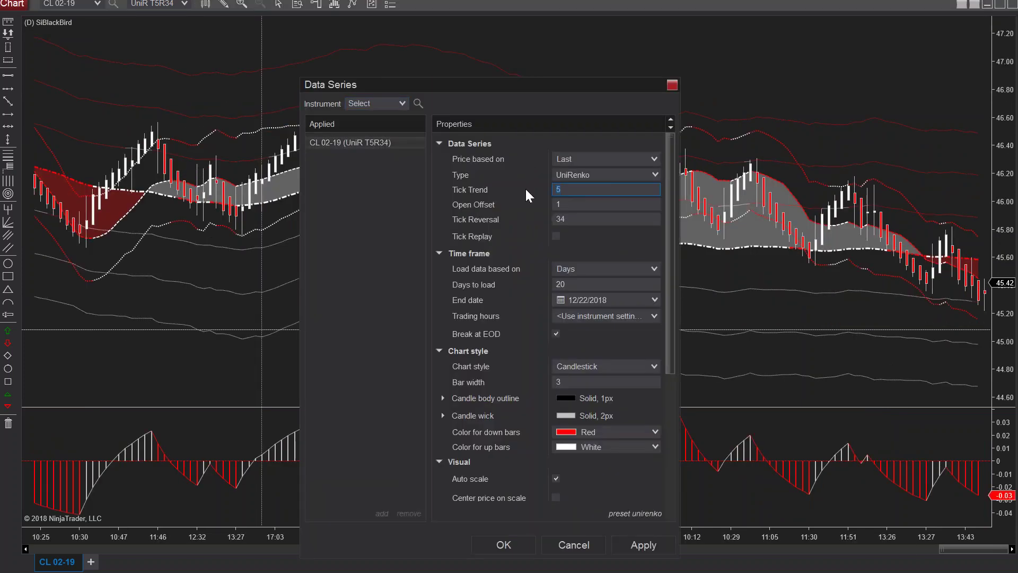
pyautogui.write('10')
pyautogui.click(561, 218)
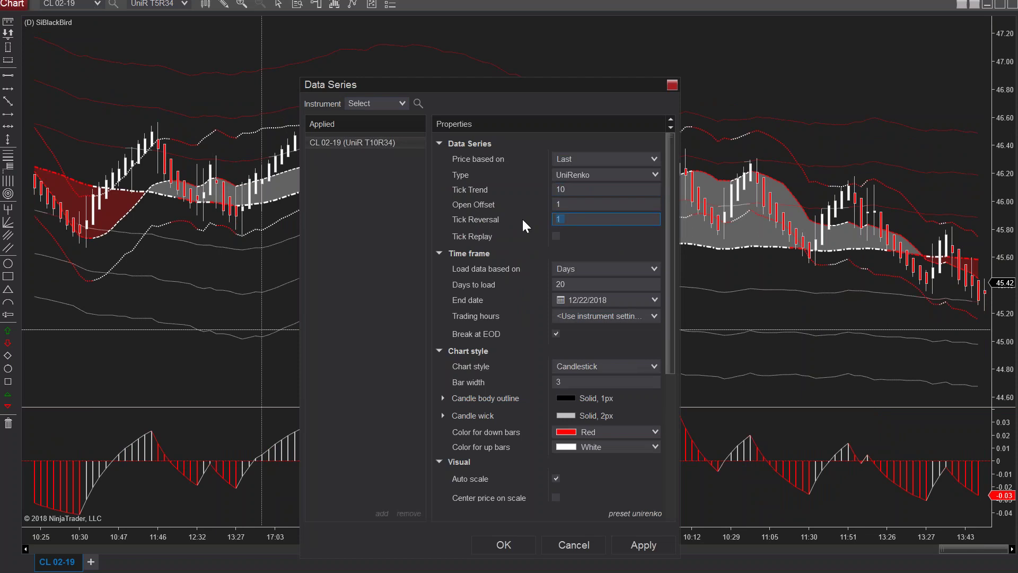
pyautogui.write('10')
pyautogui.click(503, 545)
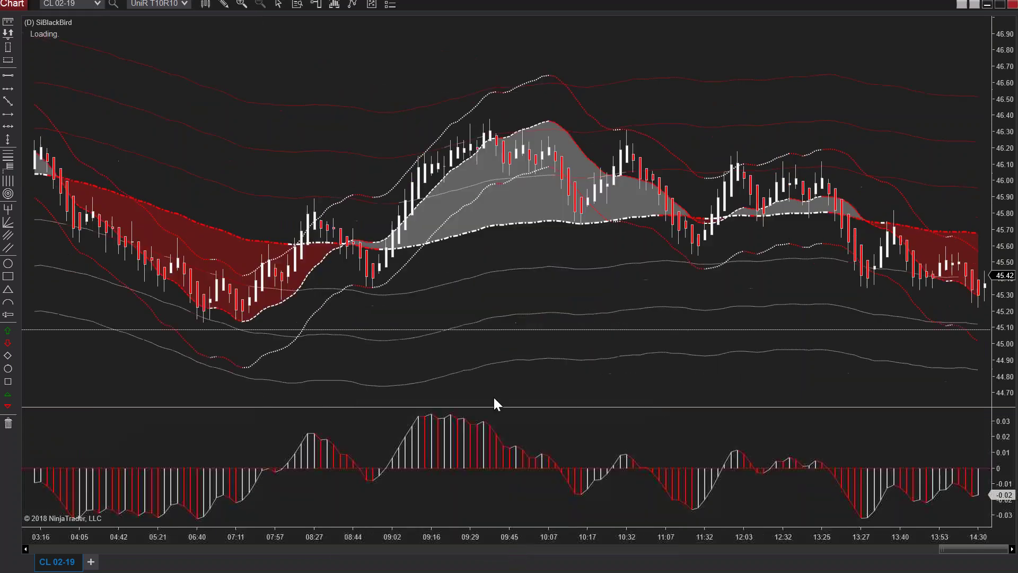